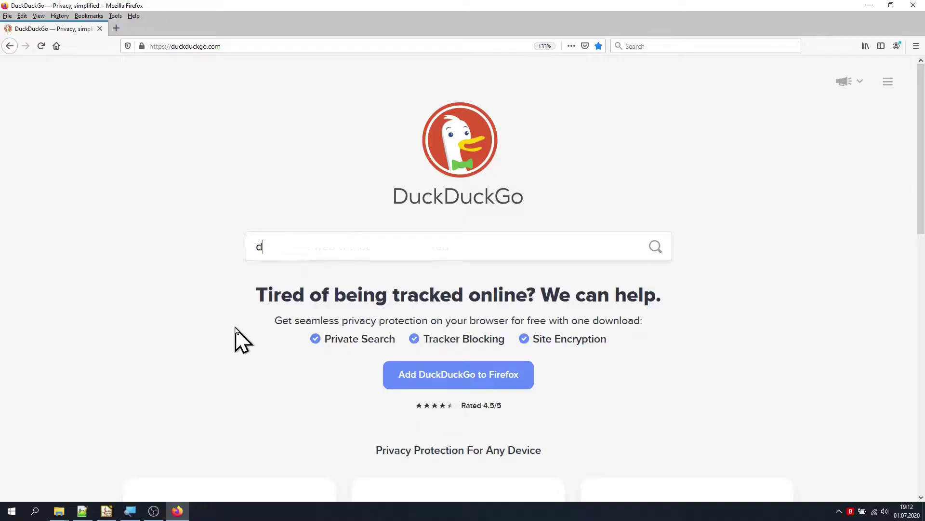
Search the web for "download kicad" and open the download page on kicad-pcb.org.
text(ownload kicad)
key(Return)
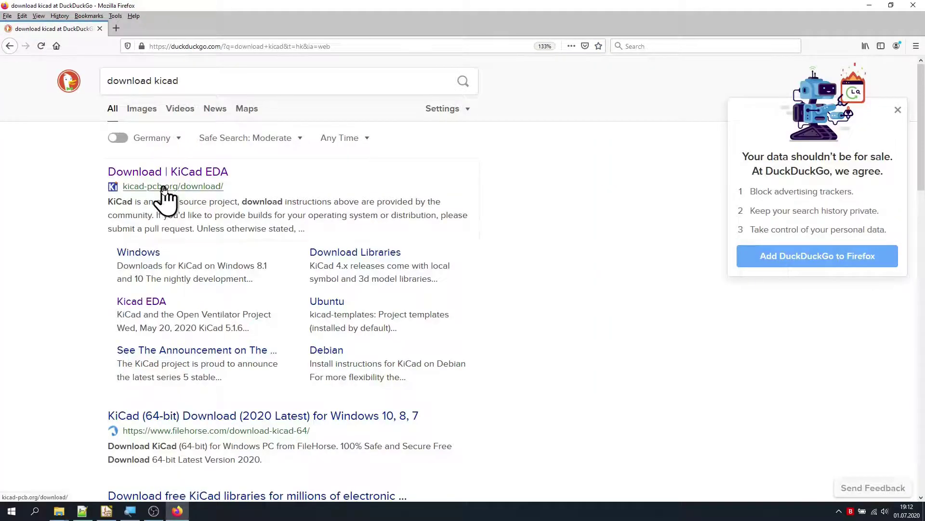
click(163, 188)
View the About KiCad page, highlight its opening sentence on the software suite, and return to the download page.
click(824, 71)
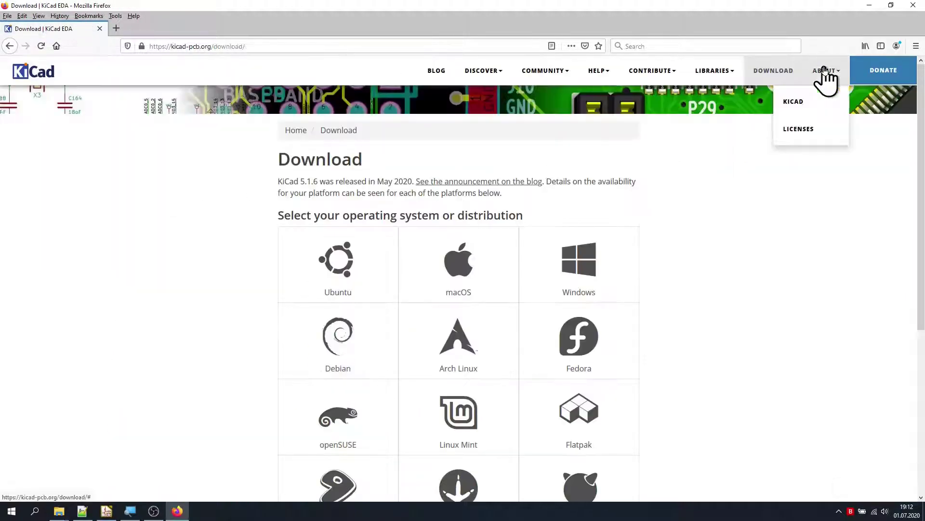
click(798, 100)
drag(278, 186, 570, 189)
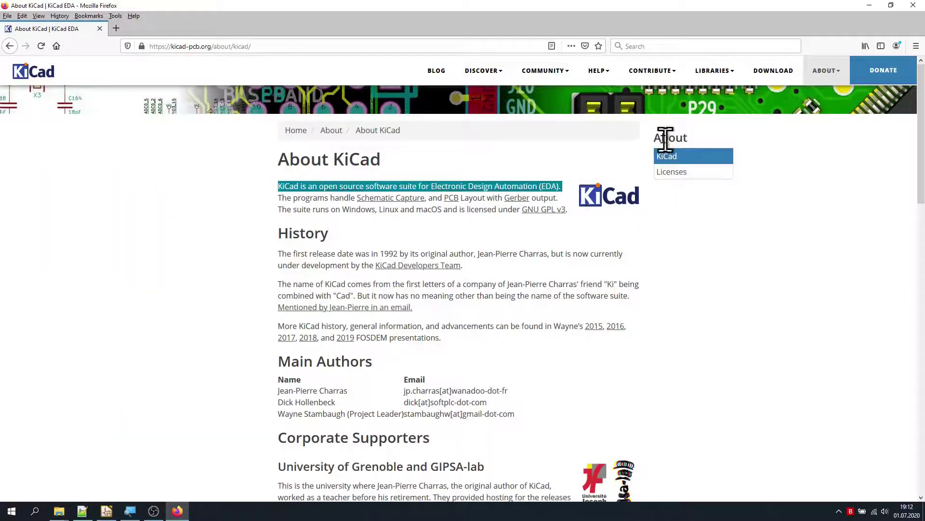
click(773, 72)
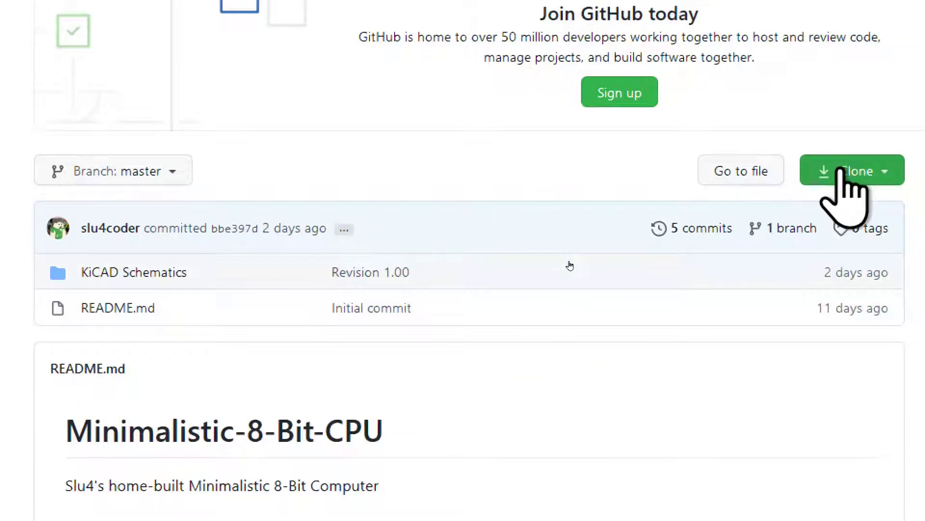
Download the Minimalistic-8-Bit-CPU repository from GitHub as a ZIP archive and save the file.
click(847, 170)
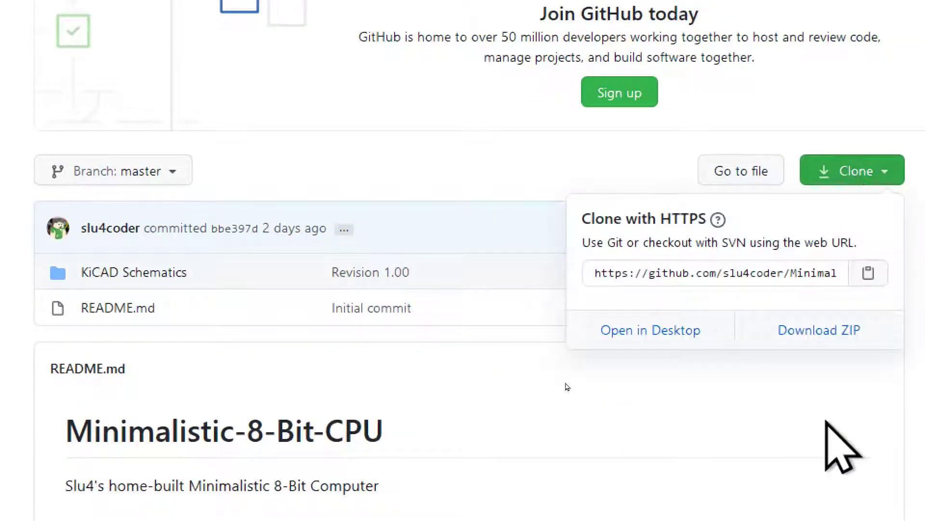
click(830, 330)
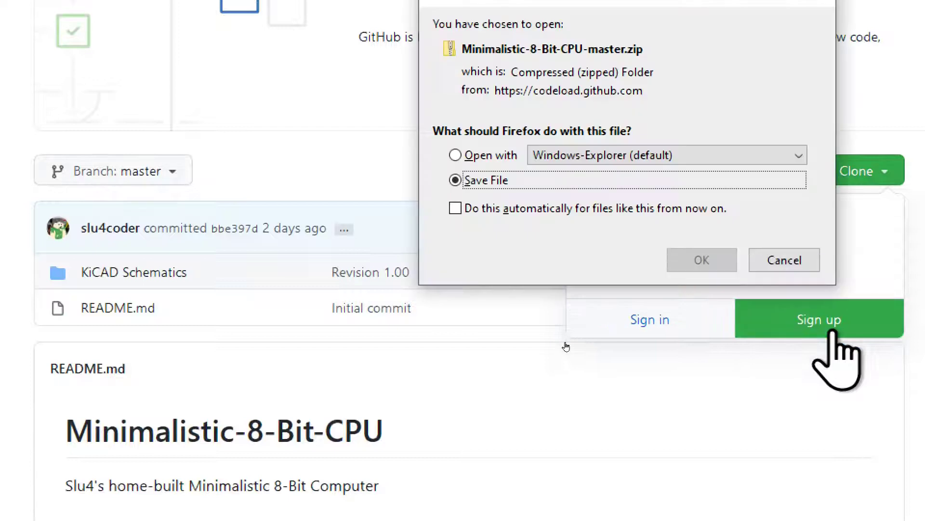
click(701, 259)
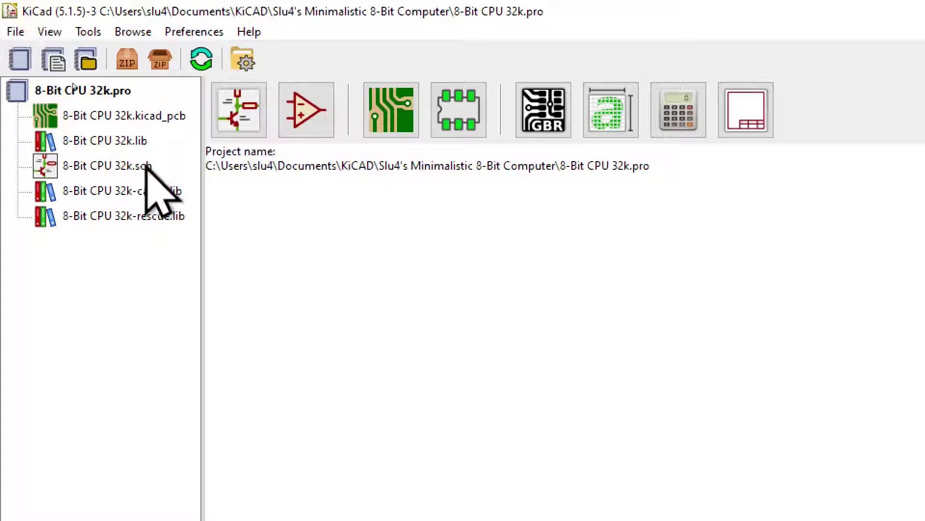
In KiCad, open the existing project 8-Bit CPU 32k.pro from the KiCAD subfolder Slu4's Minimalistic 8-Bit Computer.
click(15, 32)
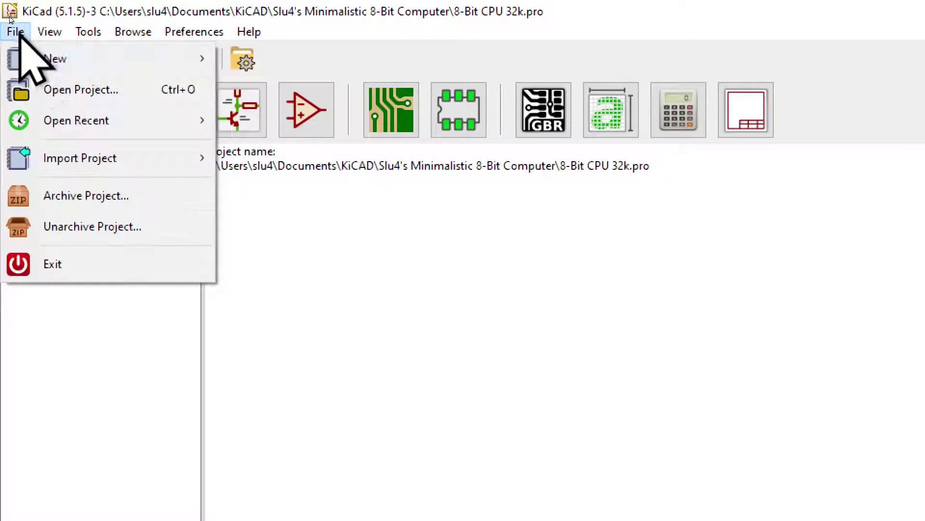
click(109, 90)
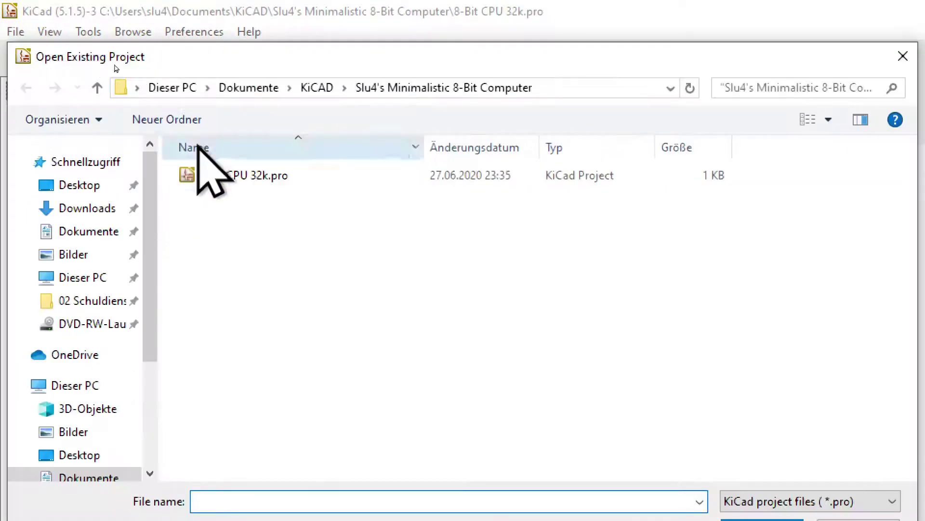
click(317, 87)
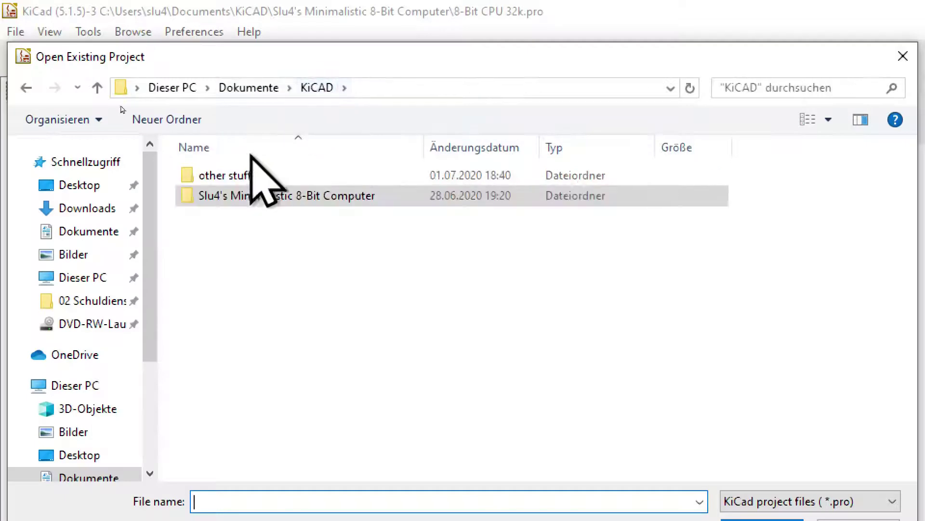
double_click(270, 198)
click(227, 176)
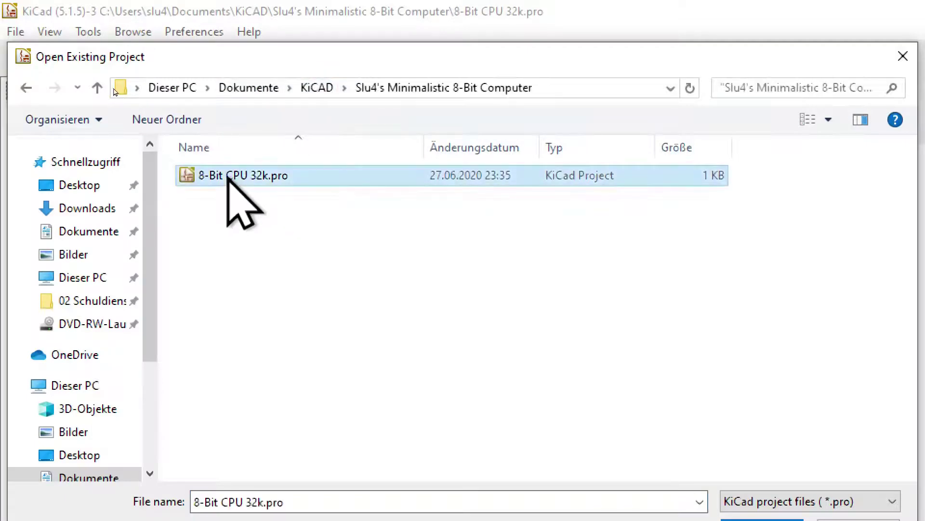
key(Return)
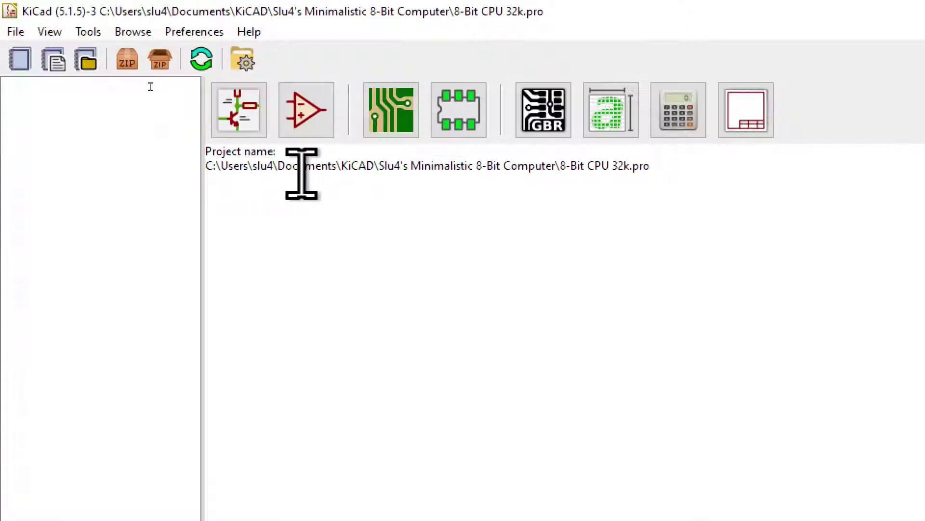
Open the project's schematic file 8-Bit CPU 32k.sch in the schematic editor.
click(107, 166)
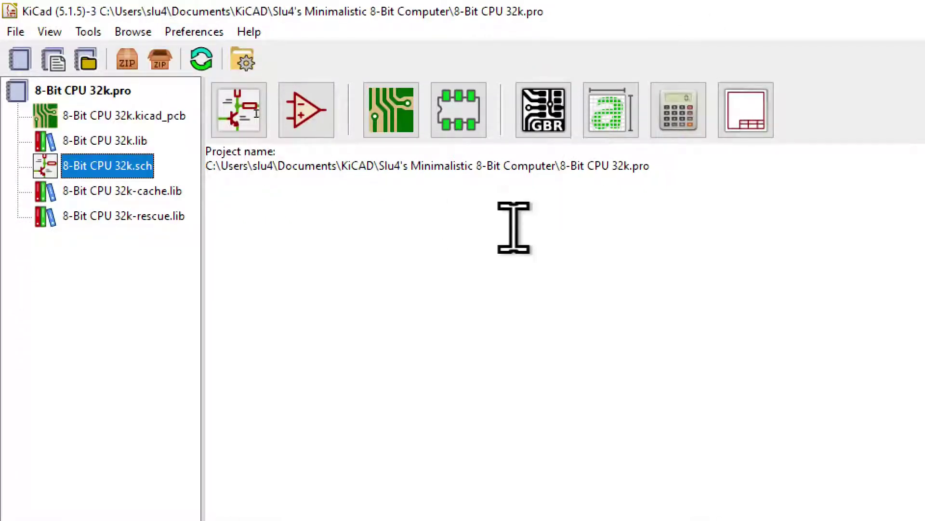
double_click(92, 166)
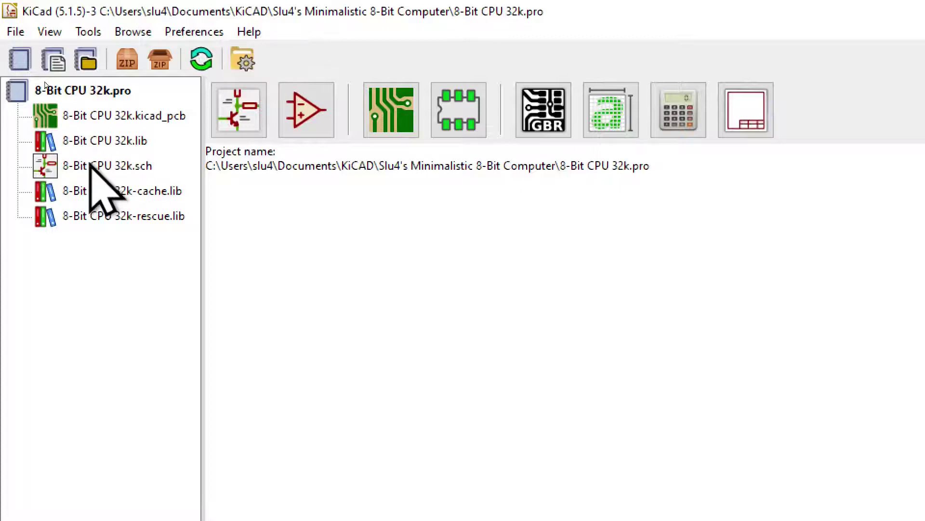
click(92, 166)
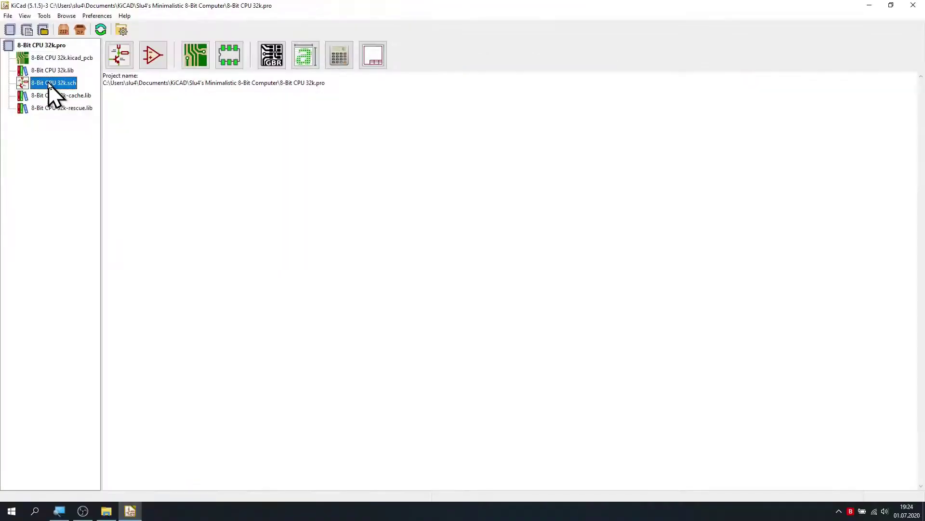
double_click(50, 83)
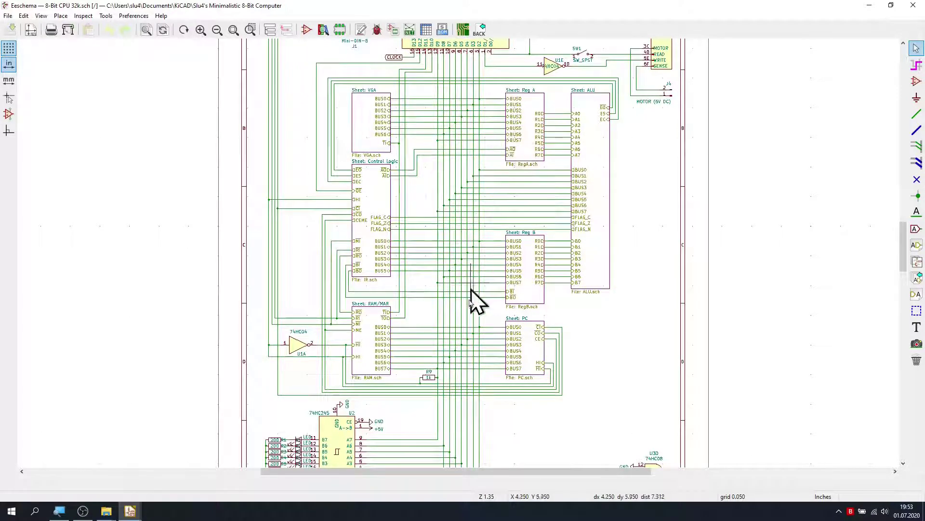
Examine the VGA, Reg A, ALU, Reg B, PC and RAM/MAR sheet blocks and their bus connections on the root sheet.
scroll(375, 123, up, 5)
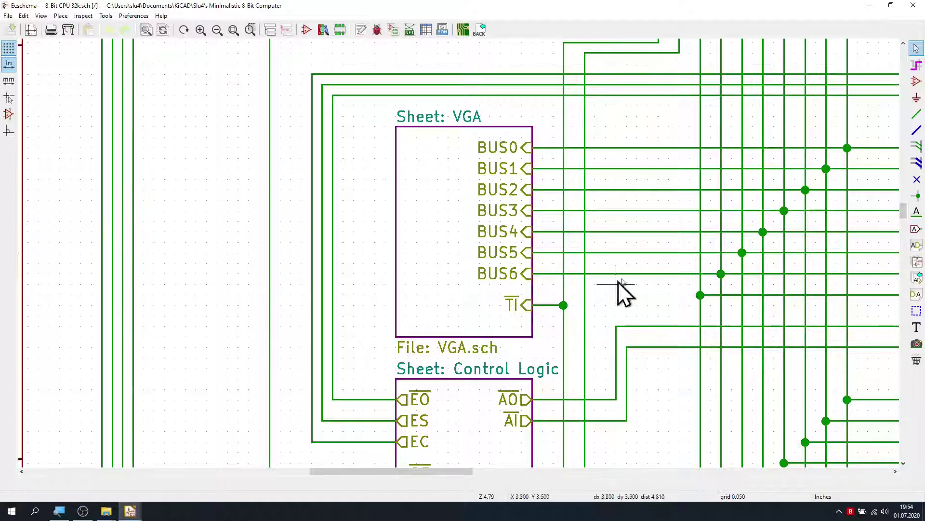
mouse_move(630, 285)
middle_down()
mouse_move(549, 254)
mouse_move(189, 249)
middle_up()
mouse_move(589, 233)
middle_down()
mouse_move(506, 223)
mouse_move(488, 191)
middle_up()
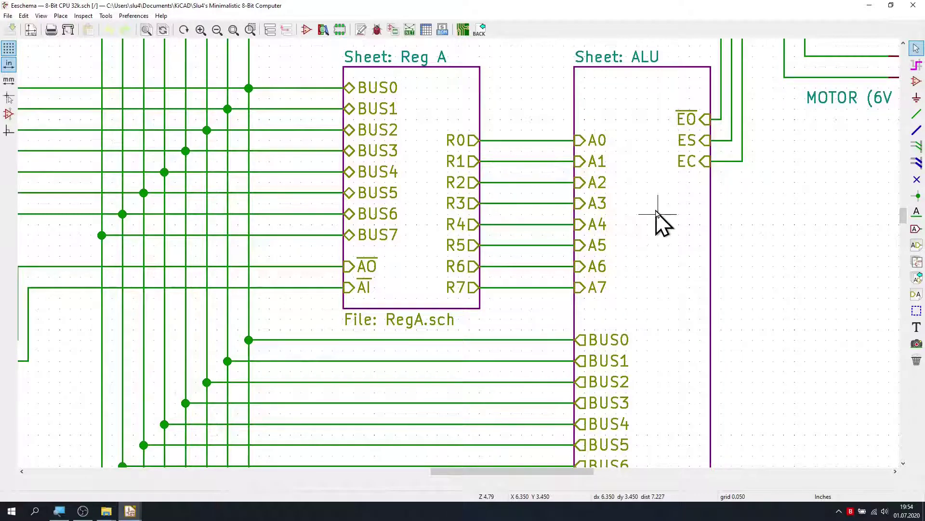
scroll(657, 214, down, 1)
middle_drag(446, 302, 393, 264)
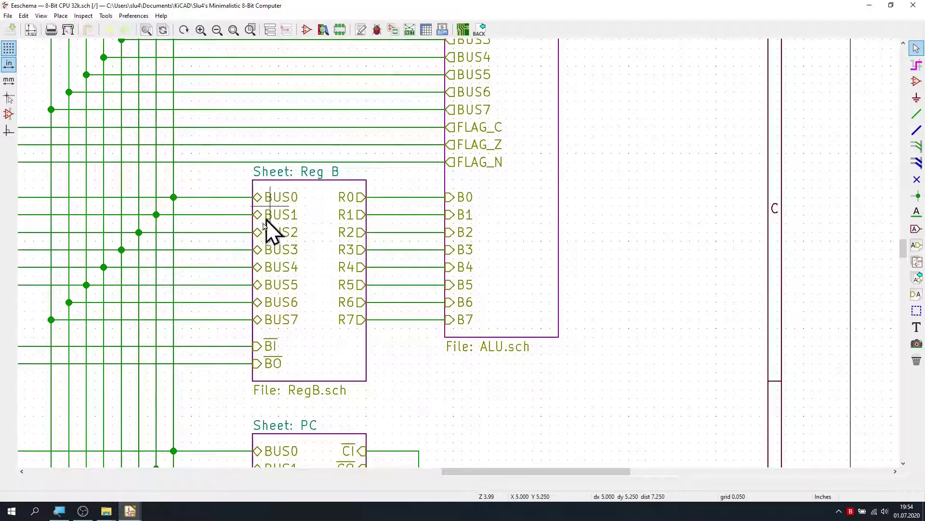
middle_drag(504, 188, 515, 343)
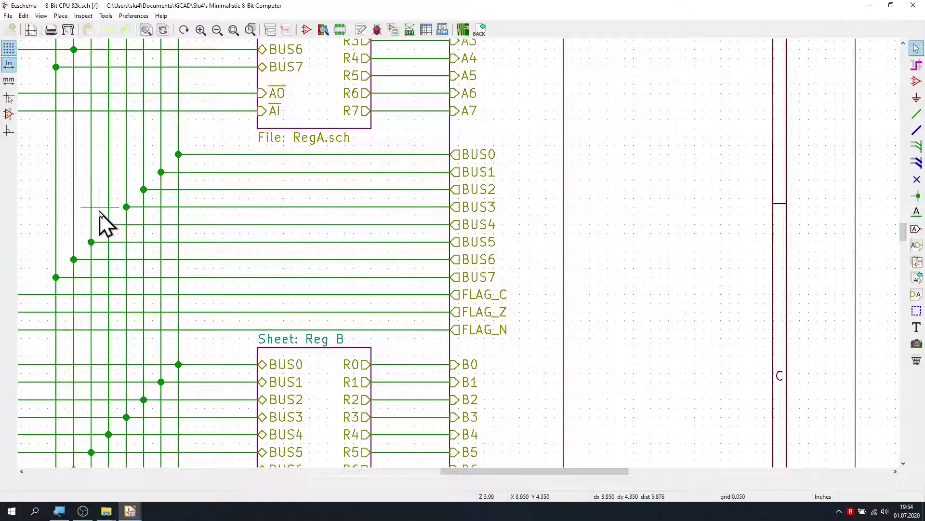
middle_drag(420, 258, 434, 80)
mouse_move(387, 361)
middle_down()
mouse_move(407, 190)
mouse_move(432, 109)
middle_up()
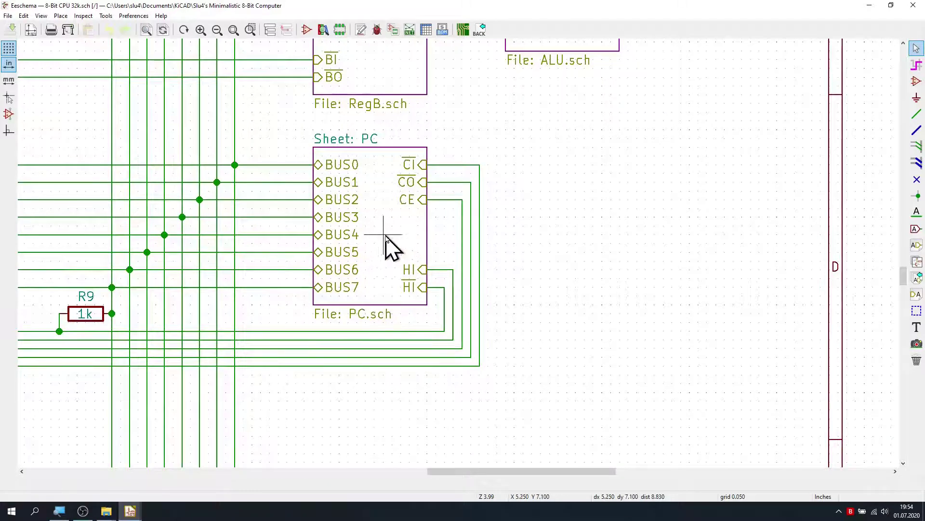
middle_drag(33, 242, 516, 301)
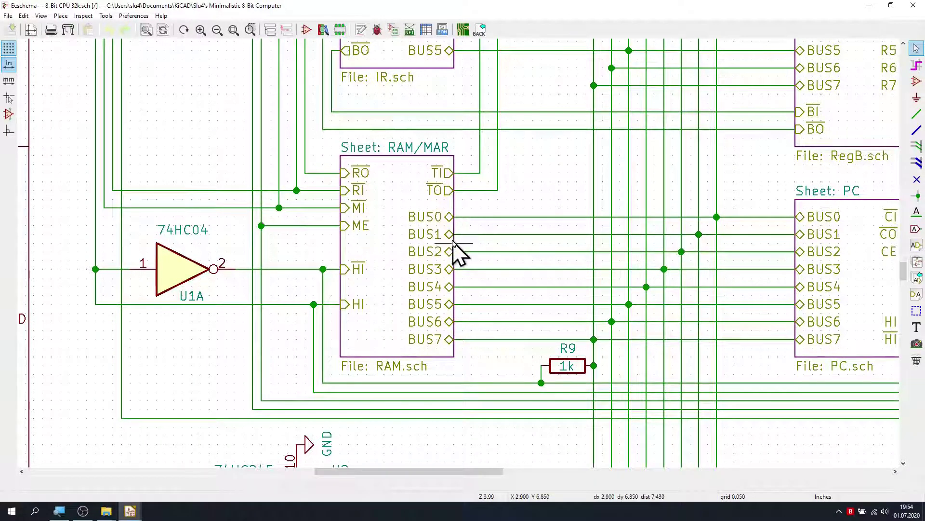
middle_drag(525, 80, 512, 440)
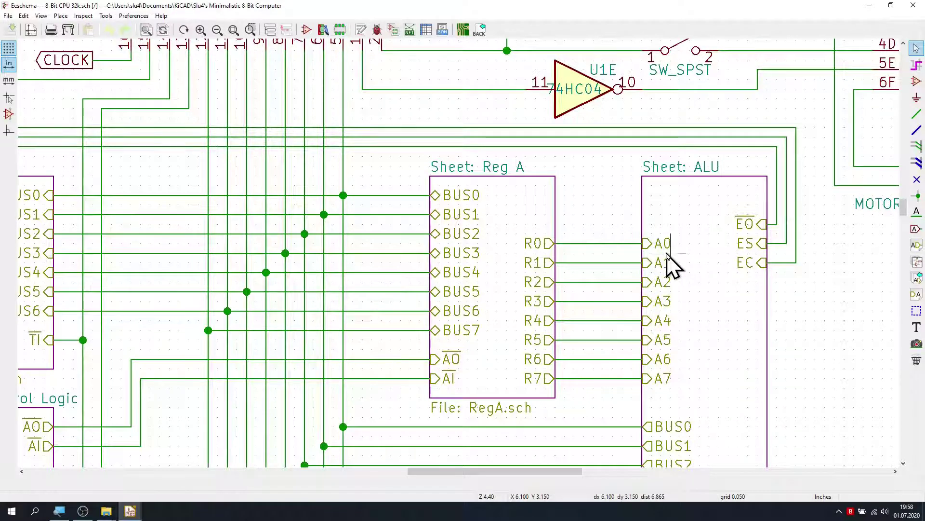
Open the Reg A sheet and examine its 74HC173 registers, the 74HC245 transceiver and the BUS0 to BUS7 connections.
double_click(513, 289)
scroll(513, 290, up, 4)
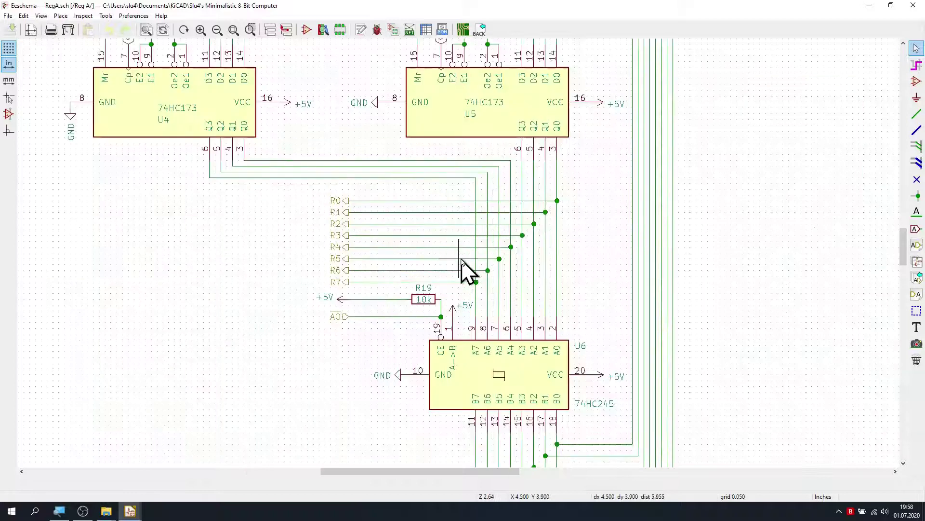
scroll(461, 262, down, 1)
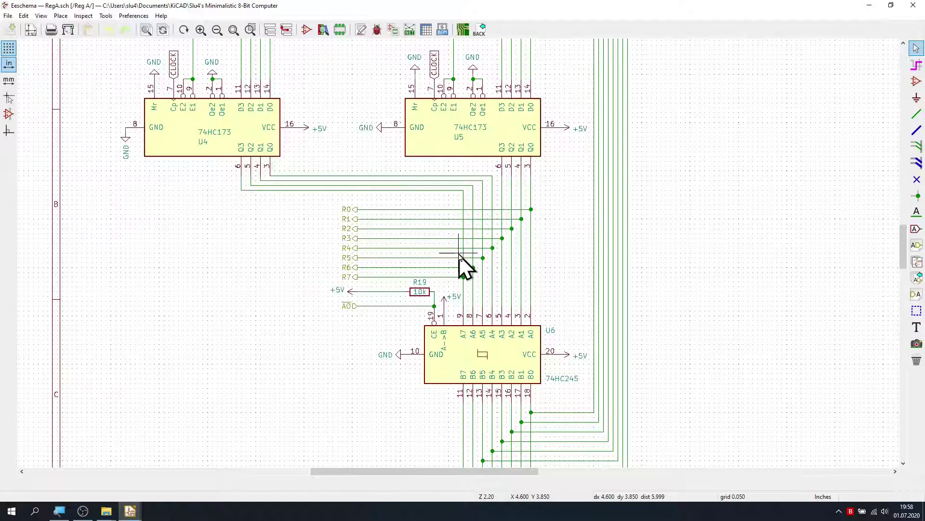
middle_drag(469, 320, 430, 70)
scroll(472, 231, up, 3)
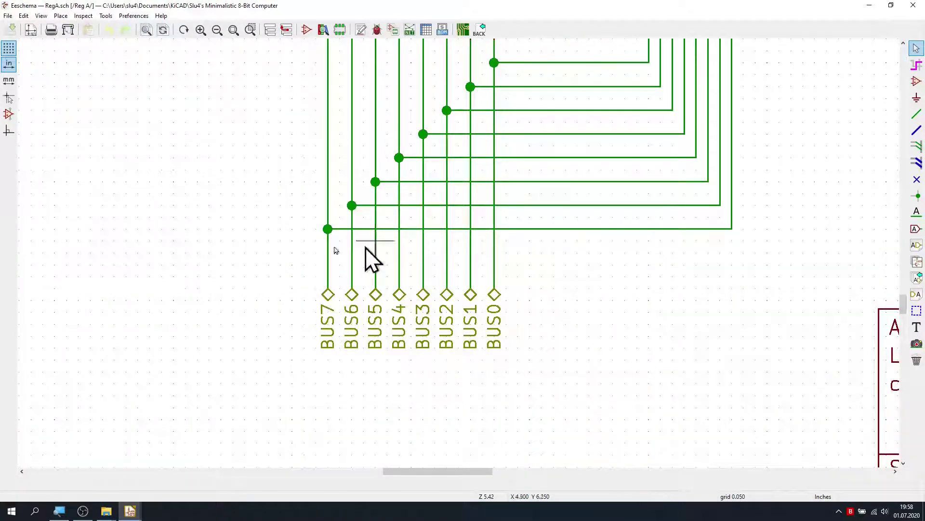
middle_drag(554, 260, 577, 429)
middle_drag(541, 206, 574, 310)
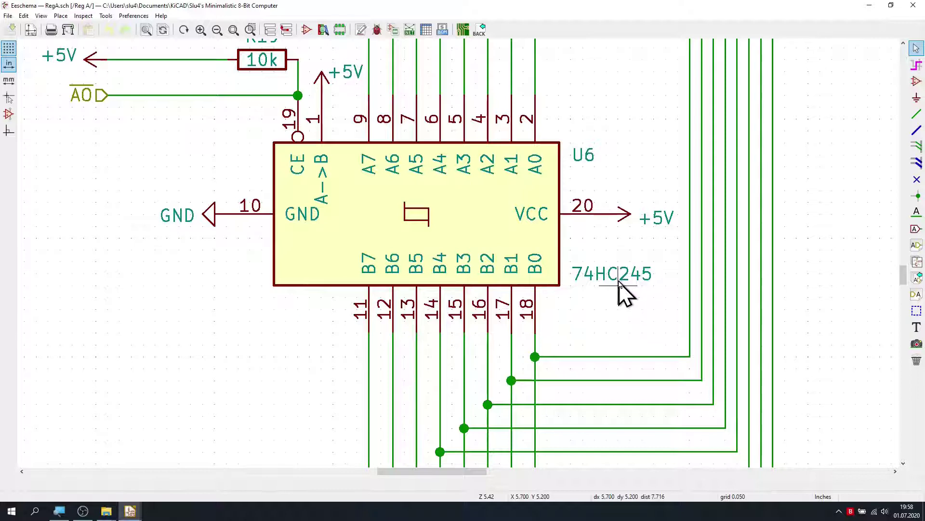
scroll(620, 289, down, 4)
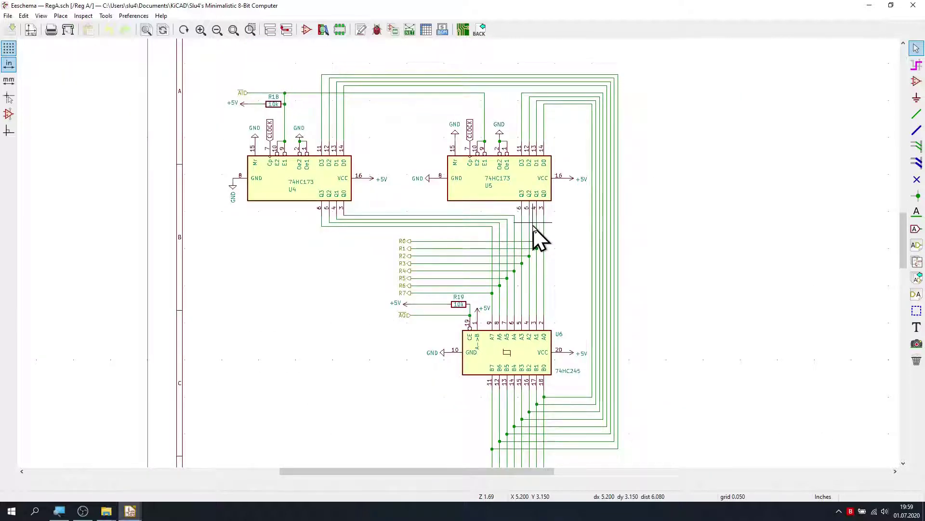
Return to the root sheet and examine the Arduino Nano's pin connections, including the CI_A, RI_A, MI_A and HI_A lines.
click(286, 29)
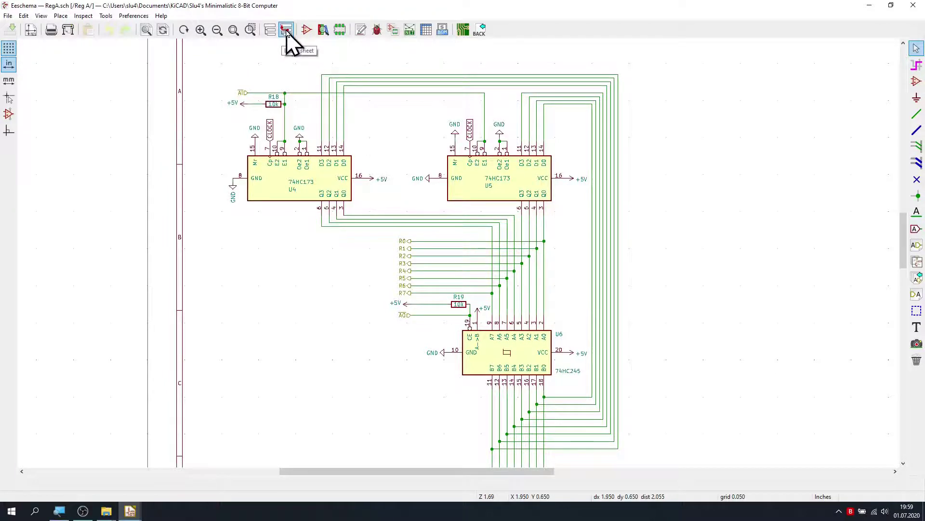
scroll(460, 258, down, 3)
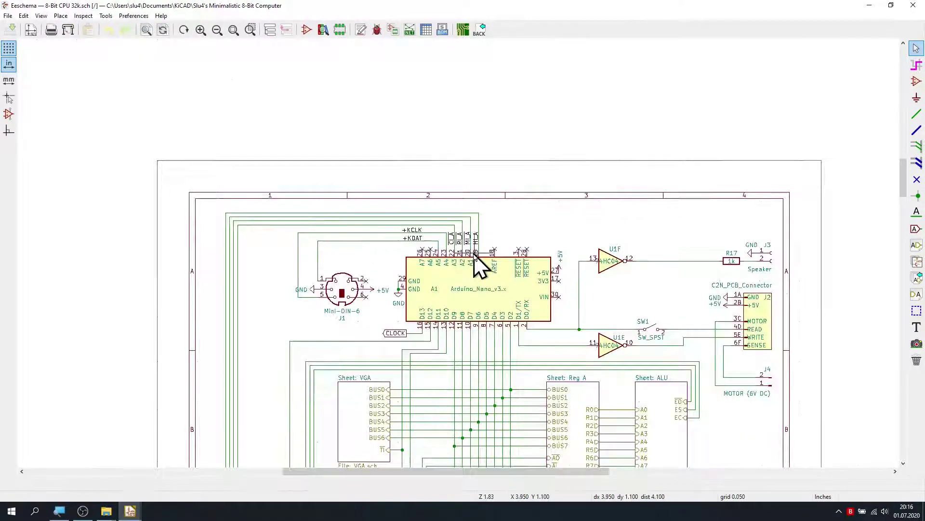
scroll(475, 265, up, 4)
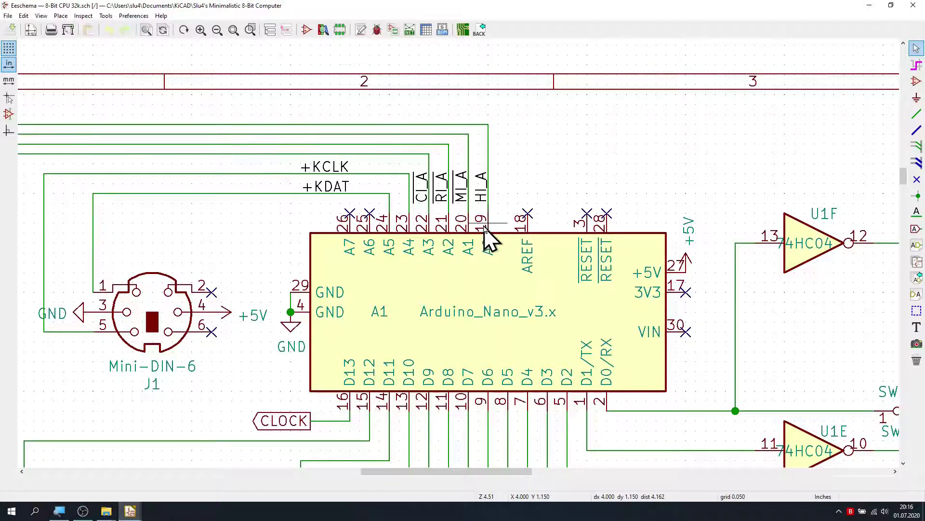
scroll(487, 237, down, 5)
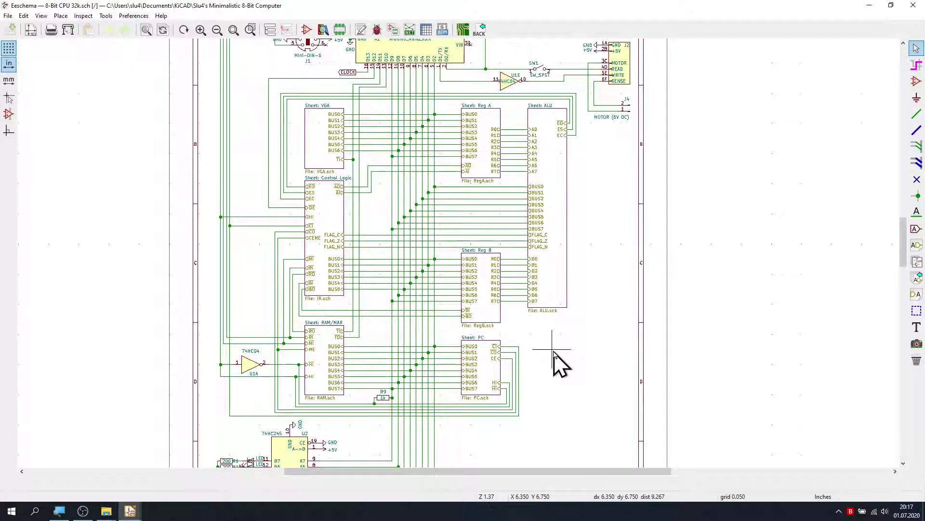